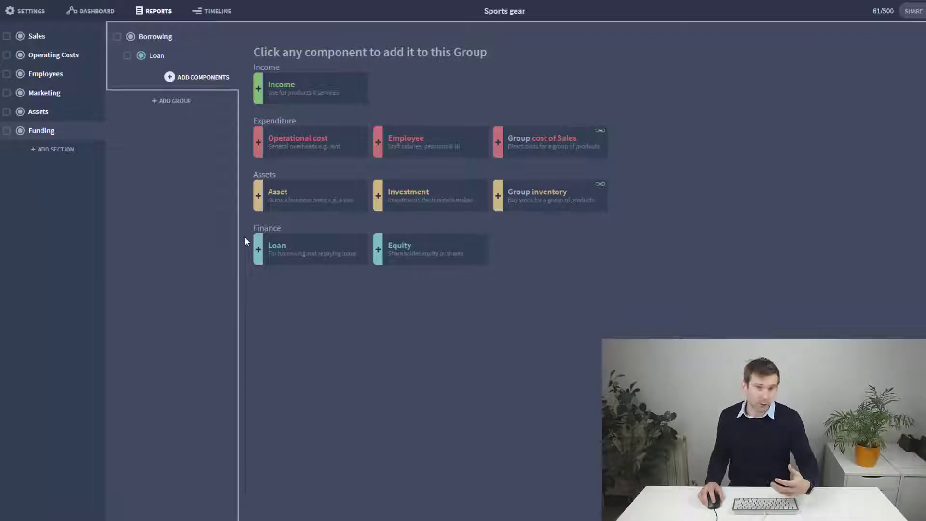
Step: Dismiss the component picker and keep the monthly Profit & Loss report showing with the Loan added
click(206, 78)
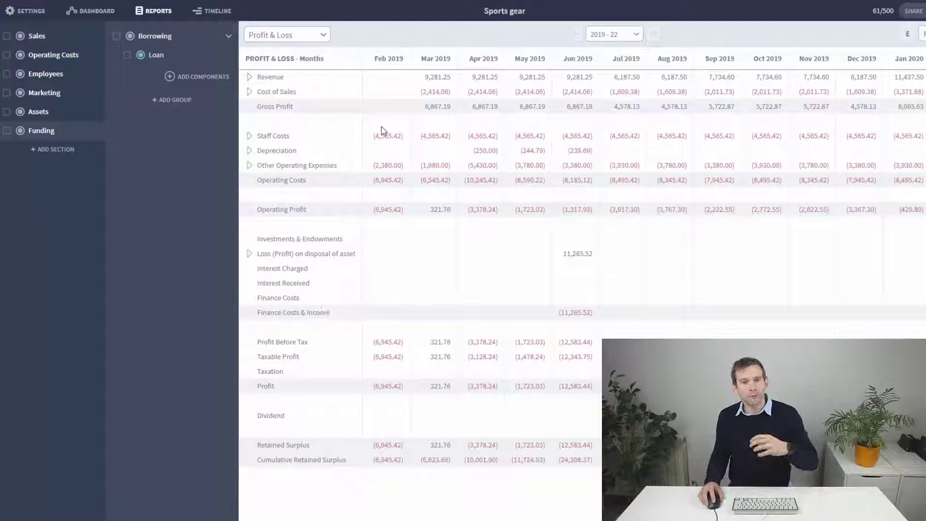
click(289, 39)
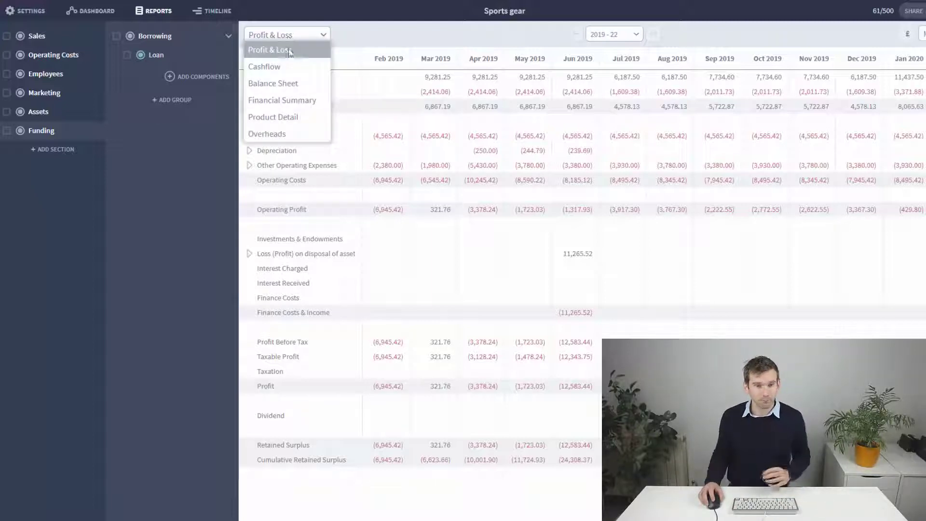
click(308, 218)
click(213, 78)
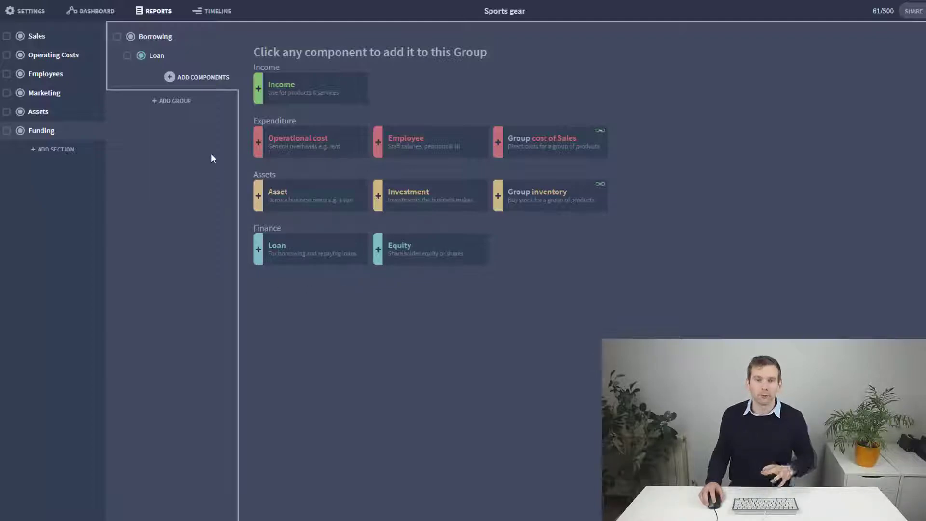
click(200, 79)
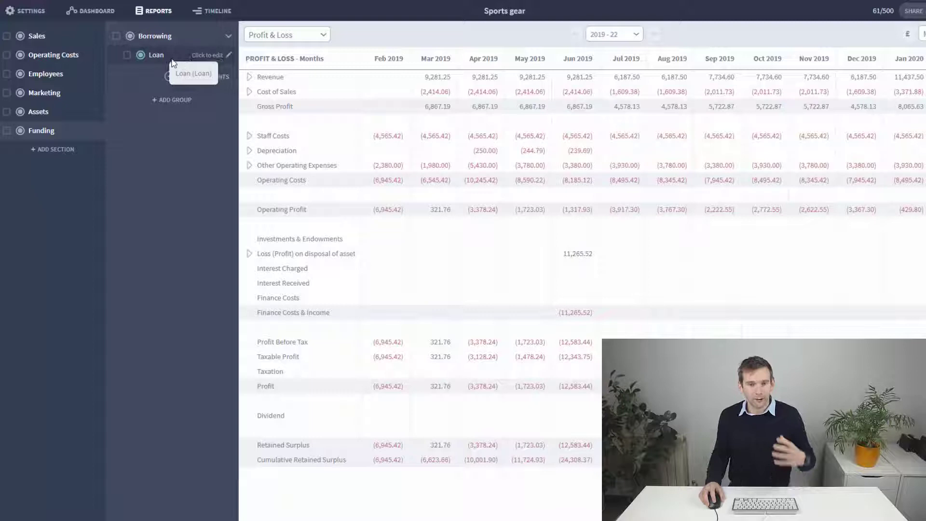
Step: Set the Loan to decreasing payments with a £36,000 amount at 5% interest
click(179, 60)
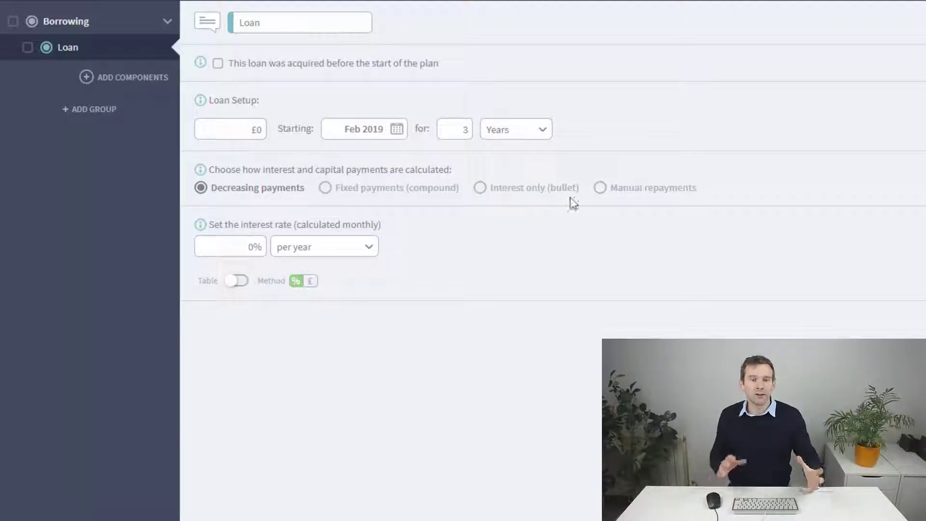
click(600, 187)
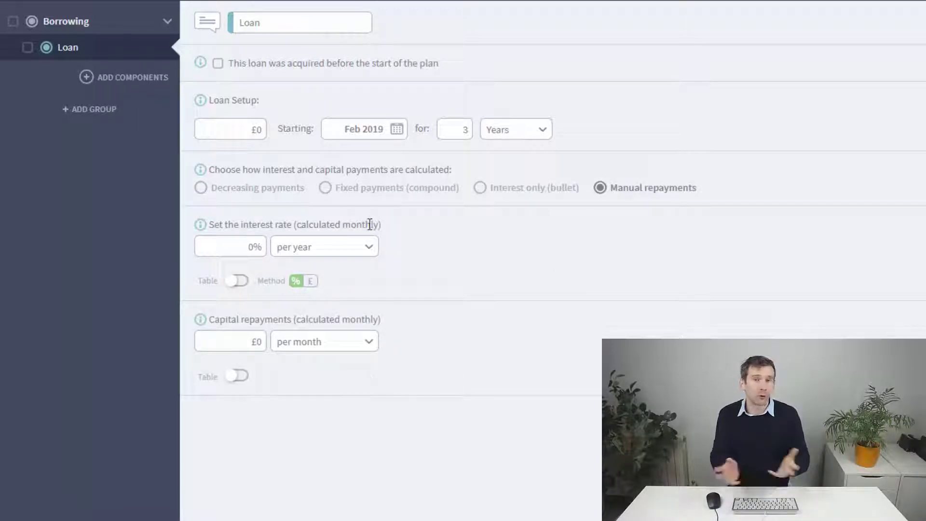
click(200, 188)
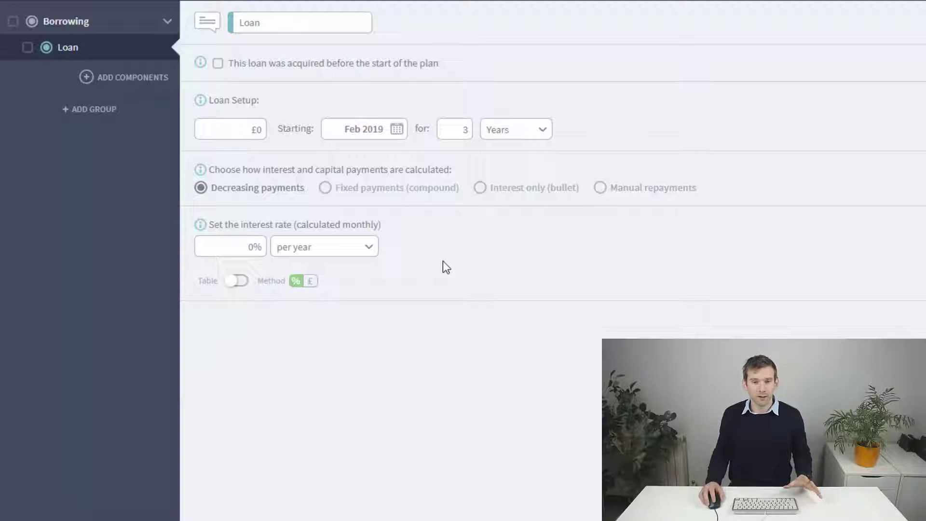
click(241, 126)
text(36)
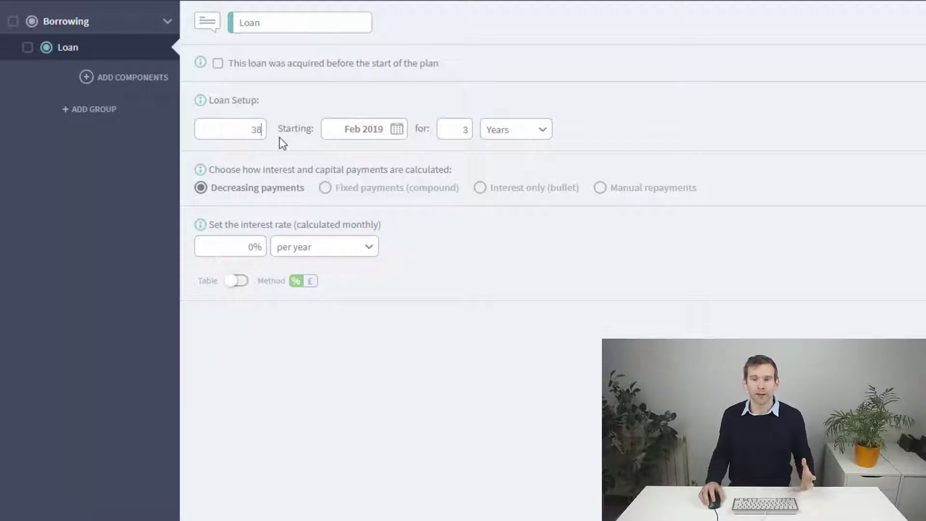
text(000)
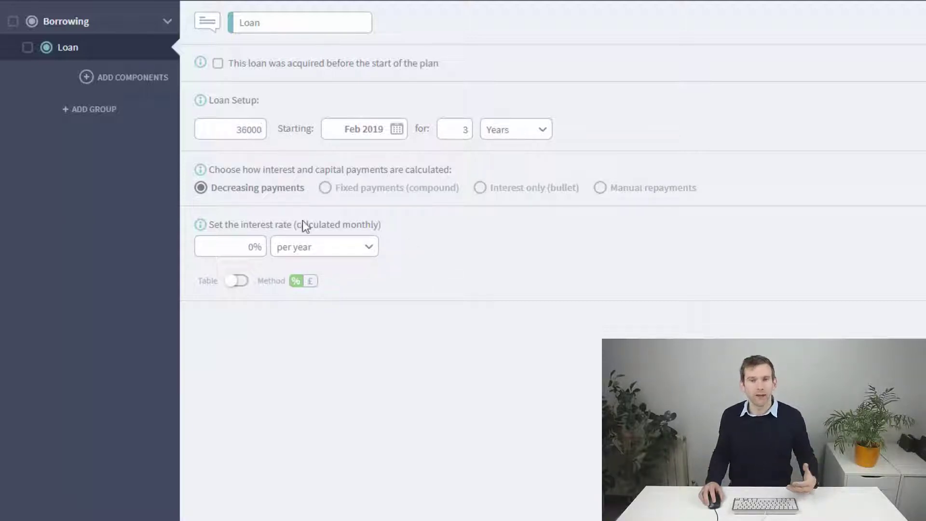
click(244, 246)
text(5)
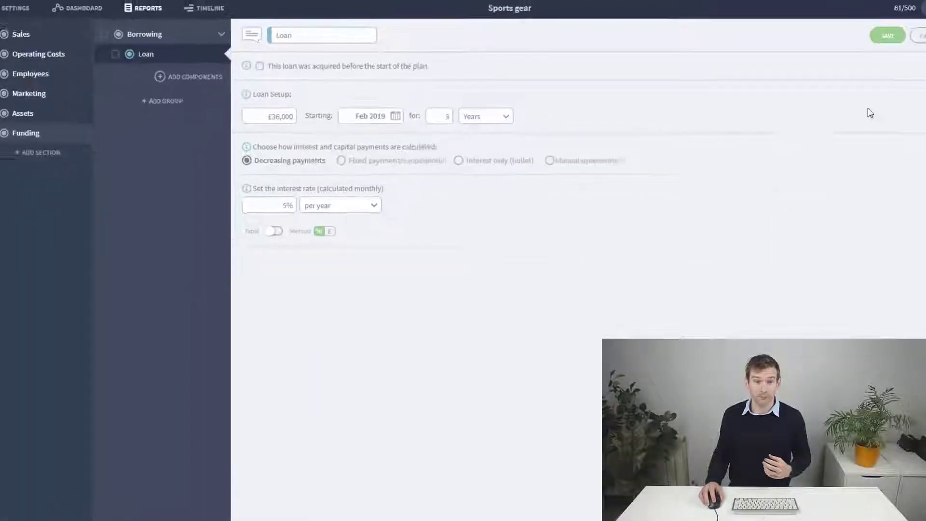
Step: Save the loan and view the dashboard filtered to the Funding section
click(867, 38)
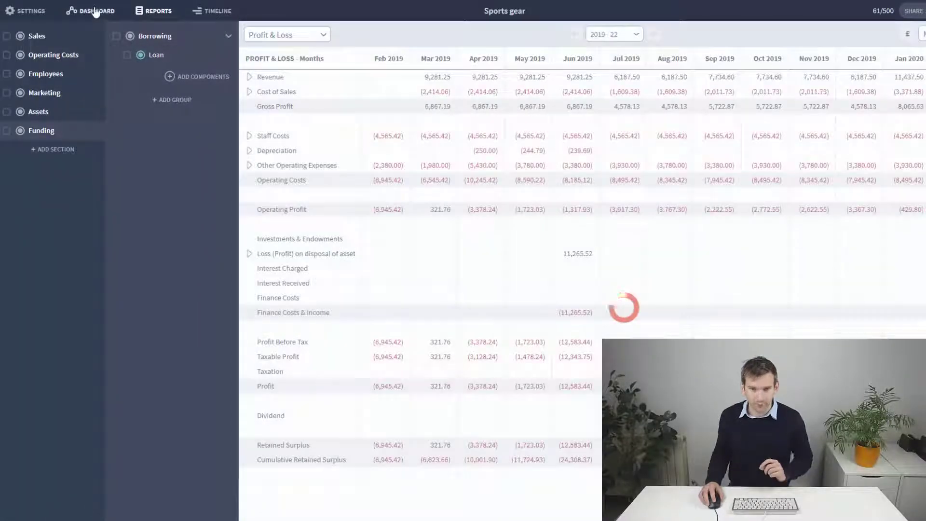
click(91, 11)
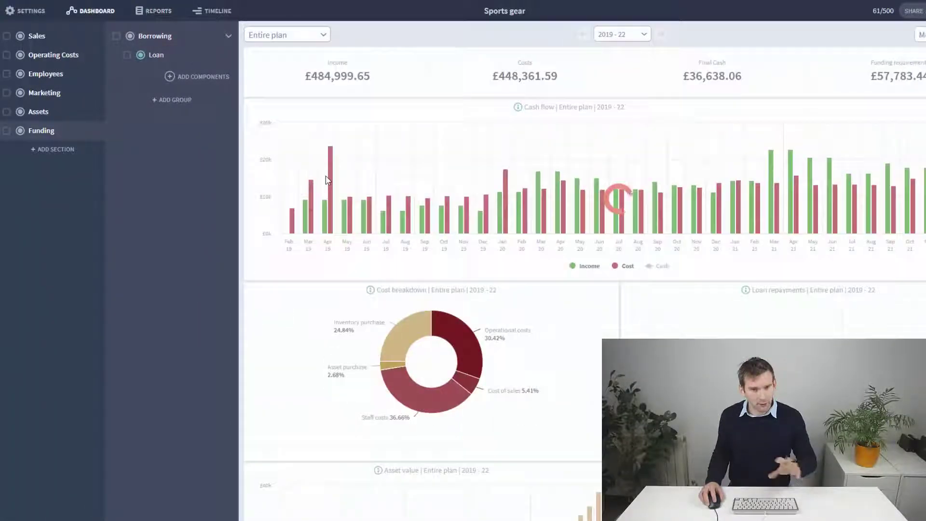
click(279, 35)
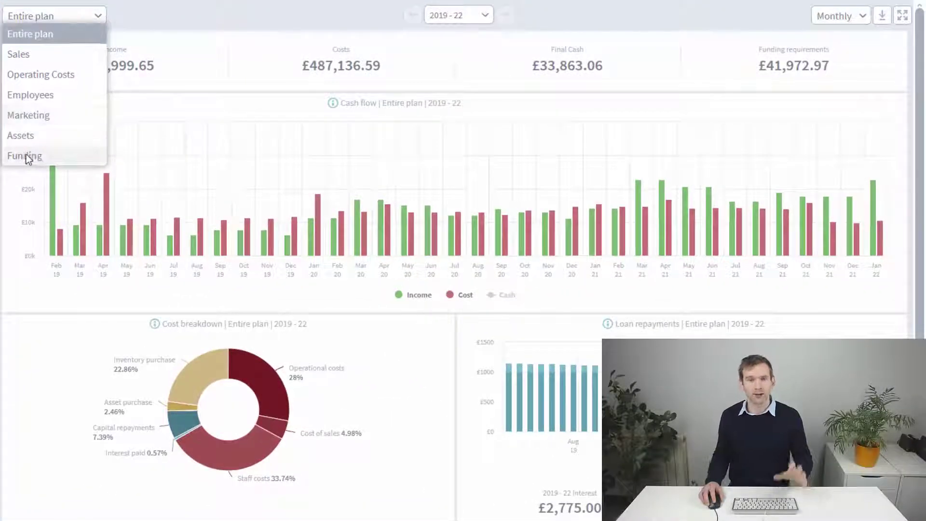
click(109, 154)
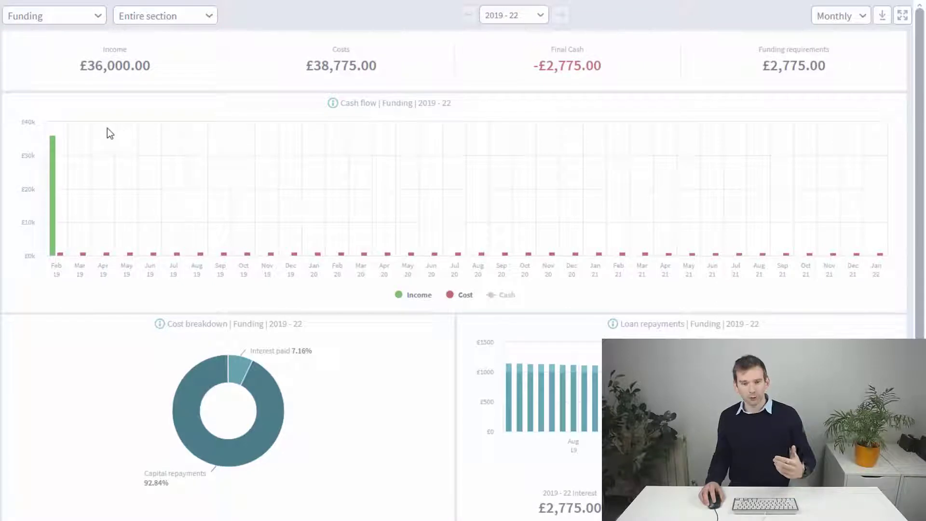
mouse_move(53, 158)
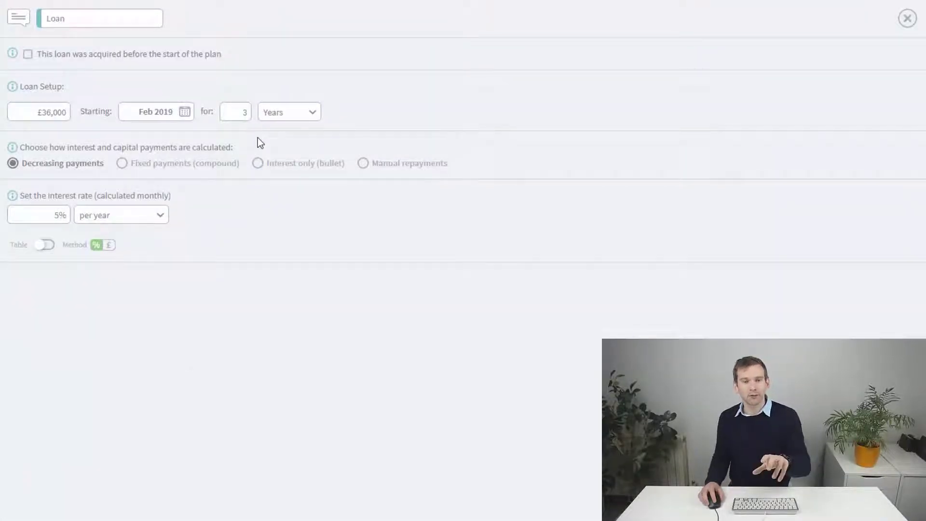
Step: Change the loan term from 3 years to 1 year and save it
drag(234, 112, 276, 116)
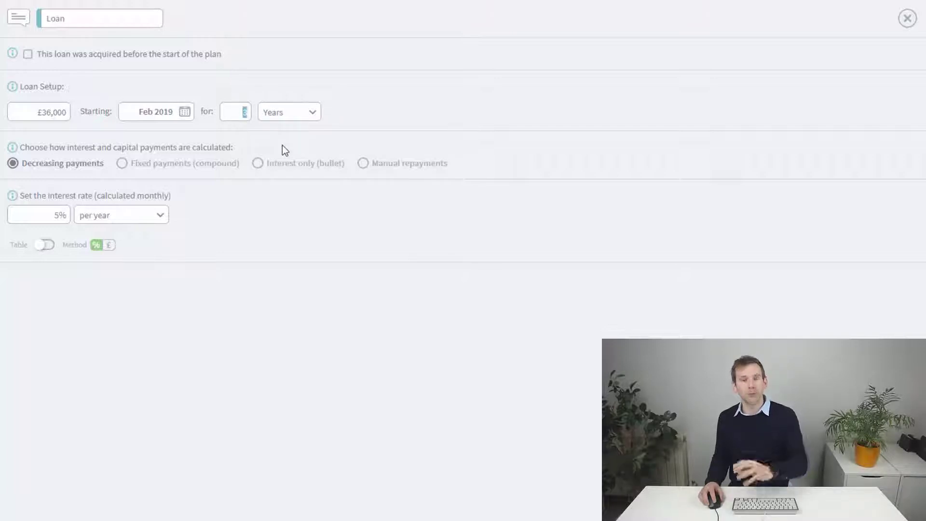
text(1)
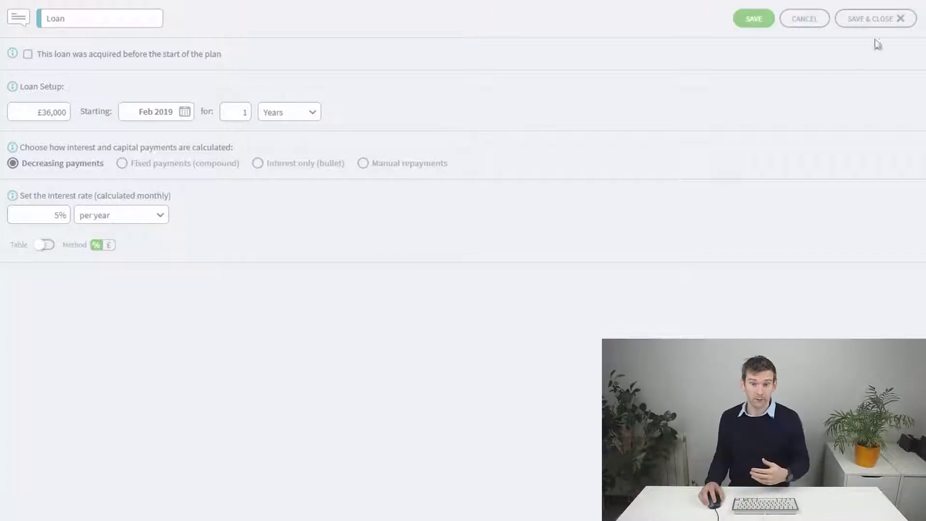
click(884, 19)
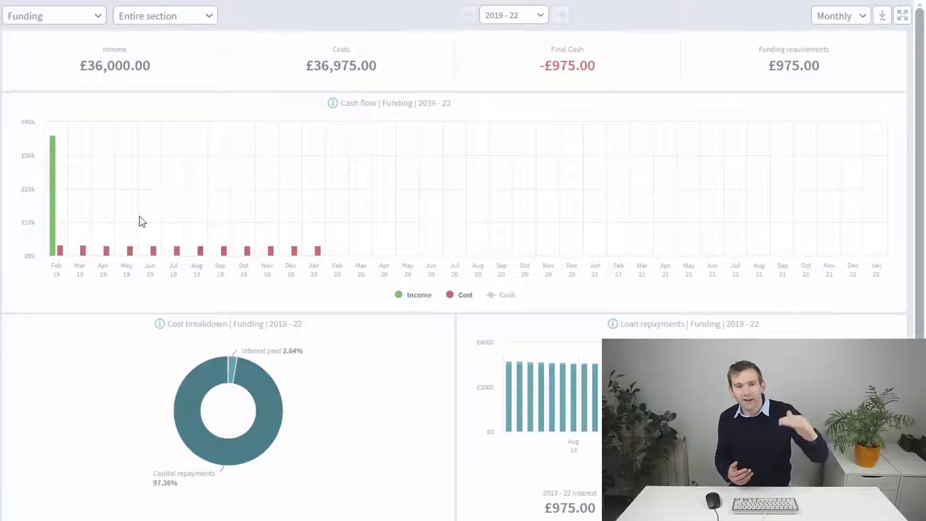
mouse_move(60, 251)
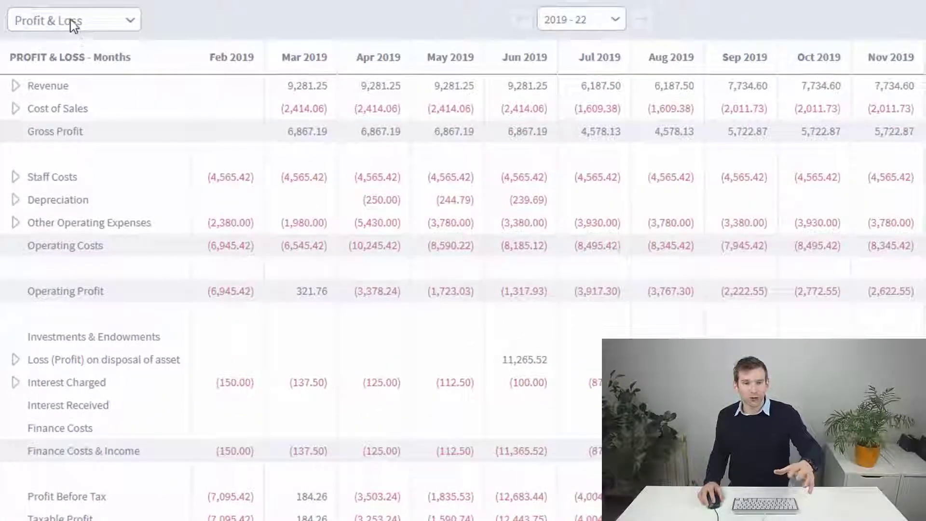
Step: View the Cashflow statement, then switch the report to the Balance Sheet
click(70, 25)
click(79, 72)
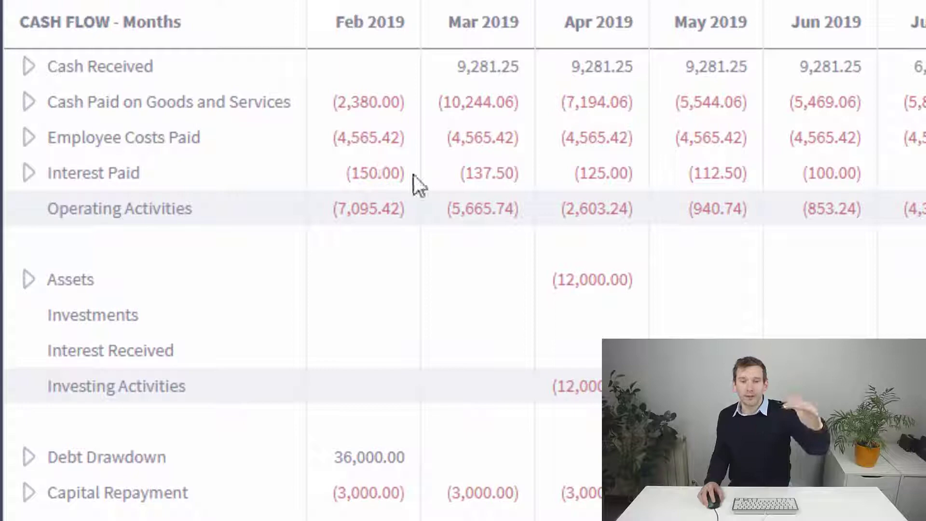
click(79, 10)
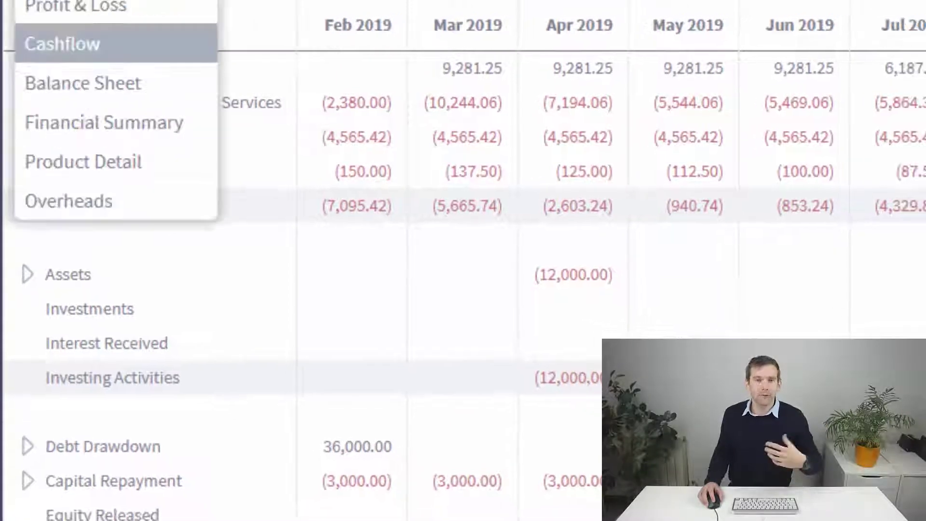
click(63, 91)
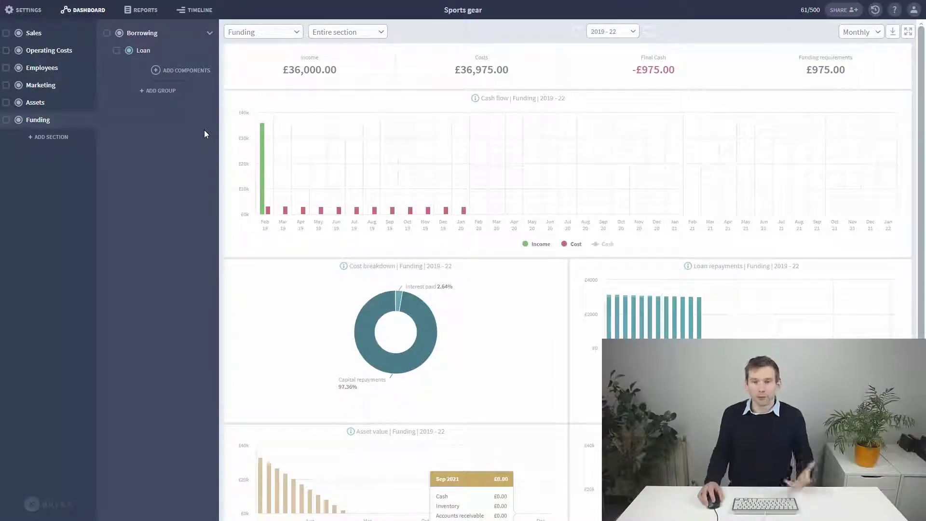
Step: Switch off the Loan and add an Equity component to the Borrowing group
click(131, 50)
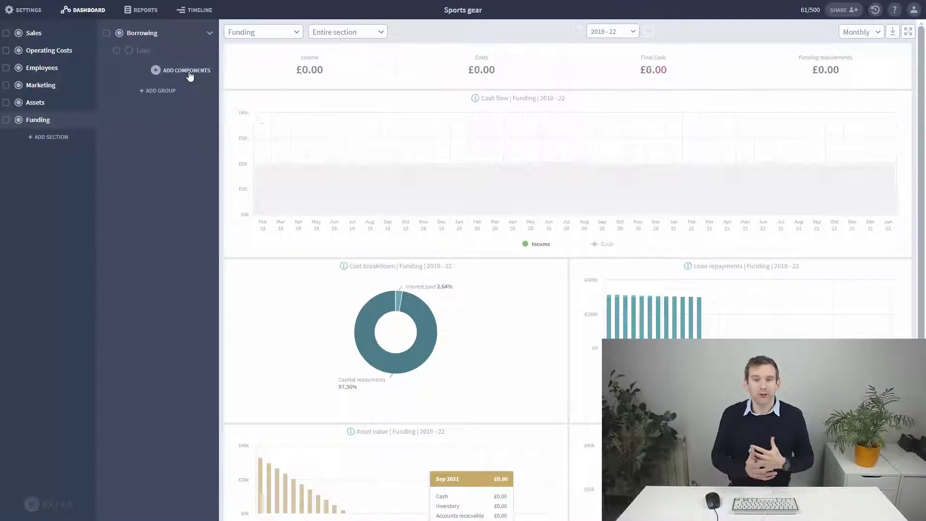
click(187, 71)
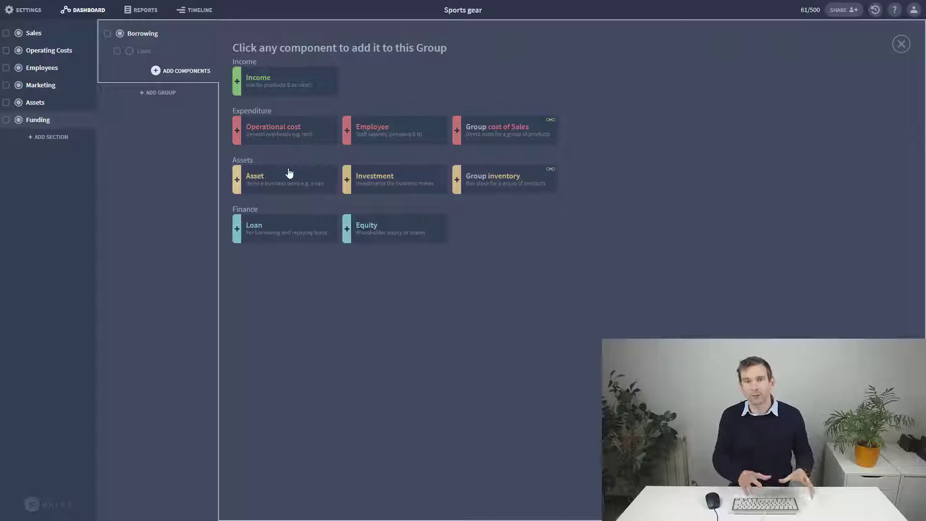
click(367, 226)
click(155, 88)
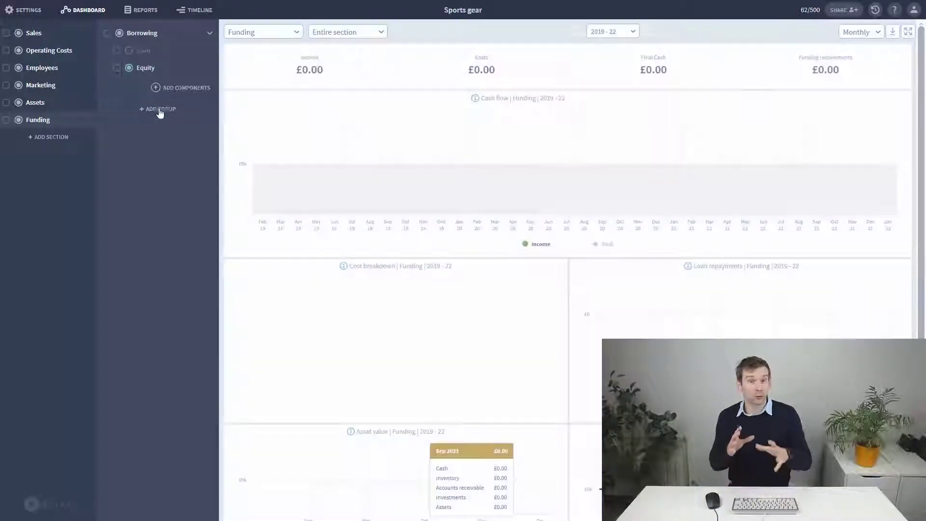
click(161, 72)
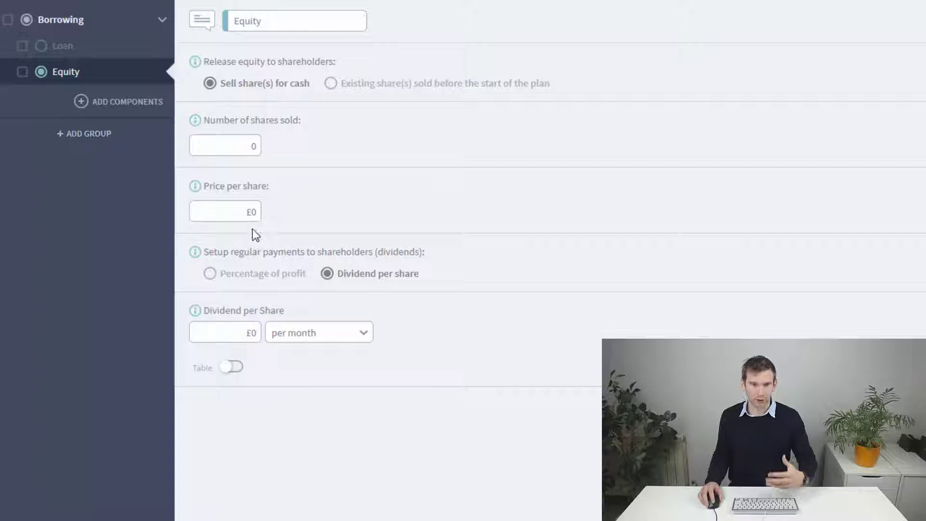
Step: Set the Equity to 1000 shares sold at £100 per share
click(250, 147)
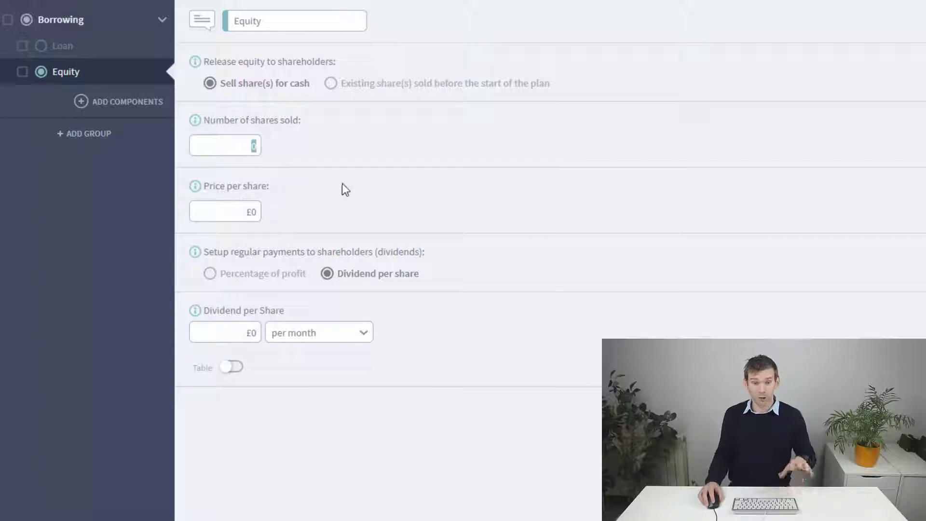
text(1000)
click(246, 212)
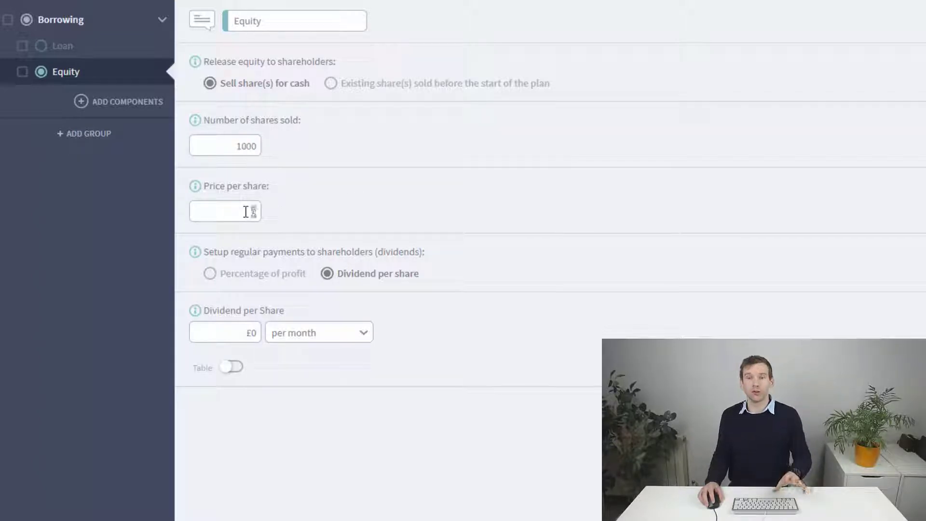
text(100)
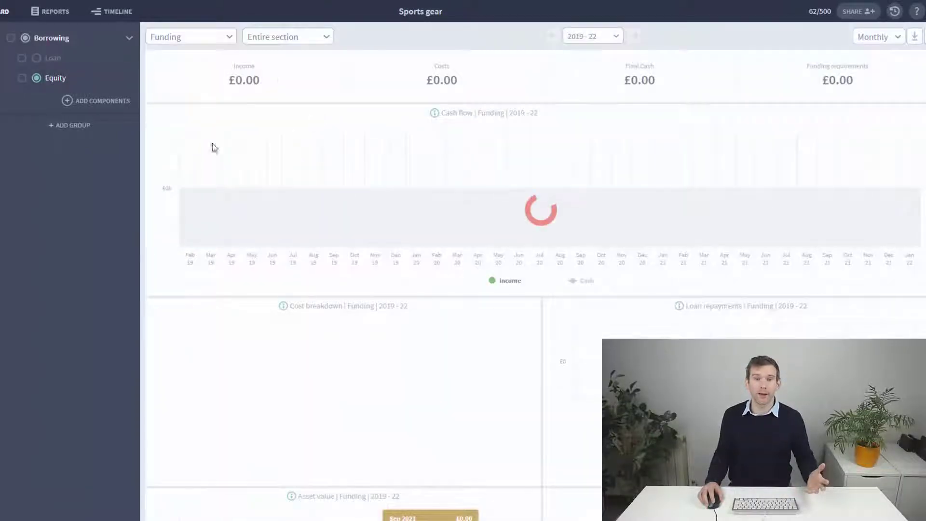
mouse_move(195, 170)
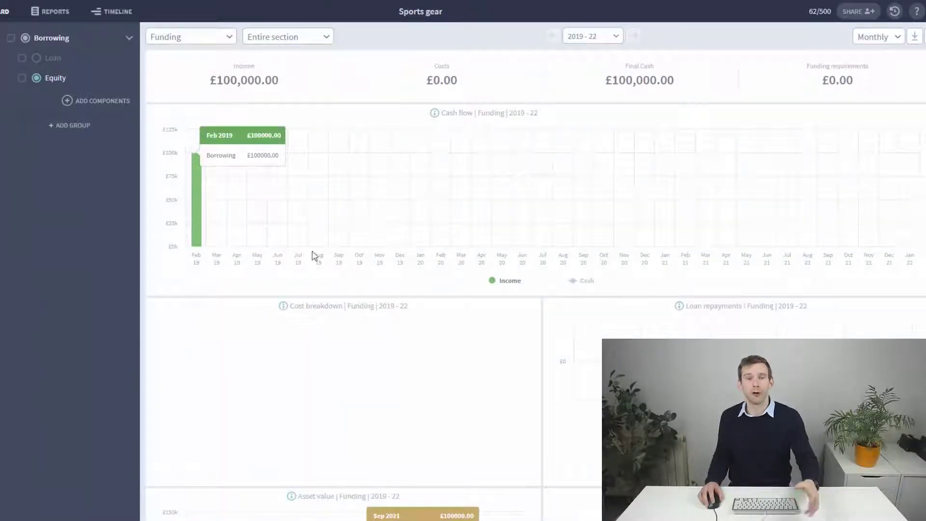
Step: Open the financial reports and switch to the Balance Sheet
click(50, 14)
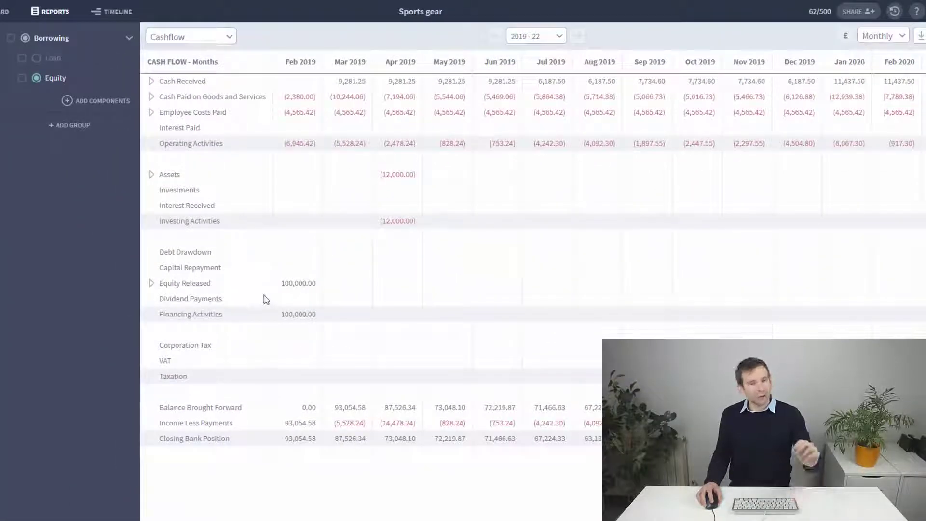
click(215, 36)
click(192, 87)
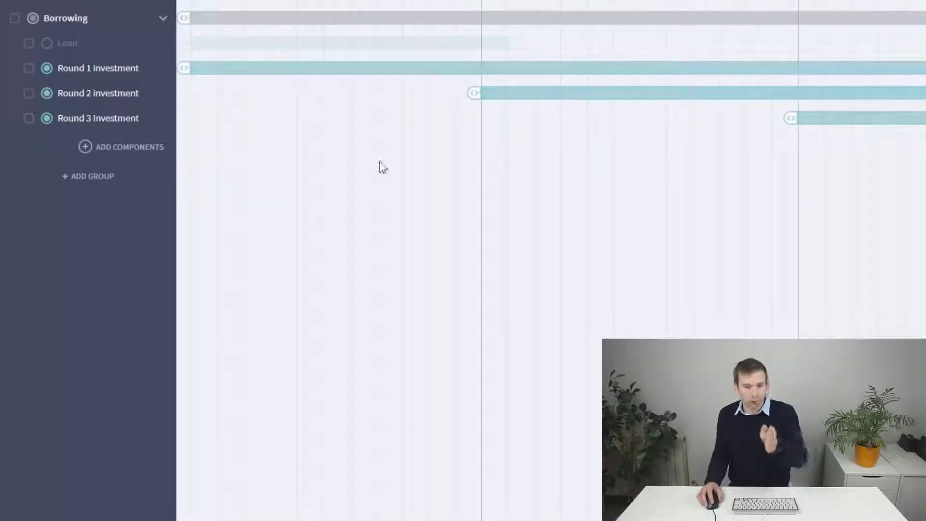
Step: Set equity dividends to a per-share amount entered monthly in a table, selecting the February cells
click(13, 5)
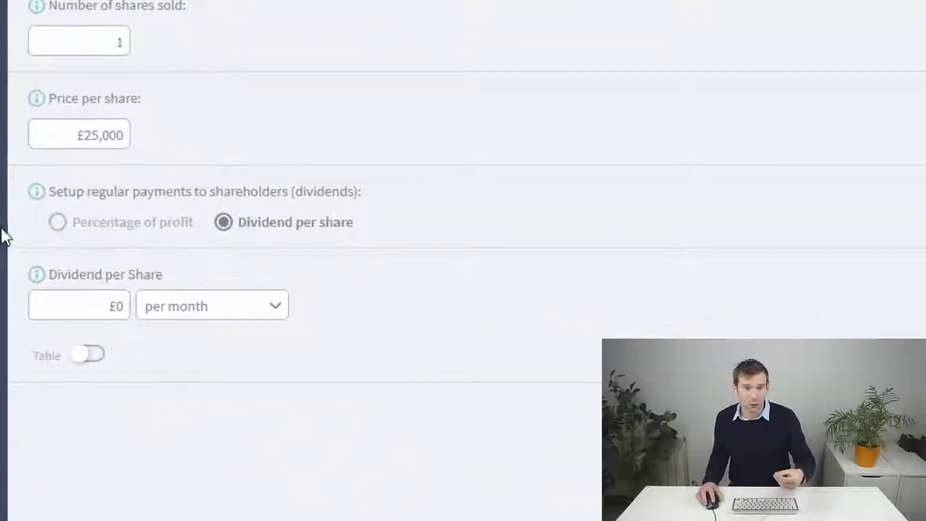
click(54, 221)
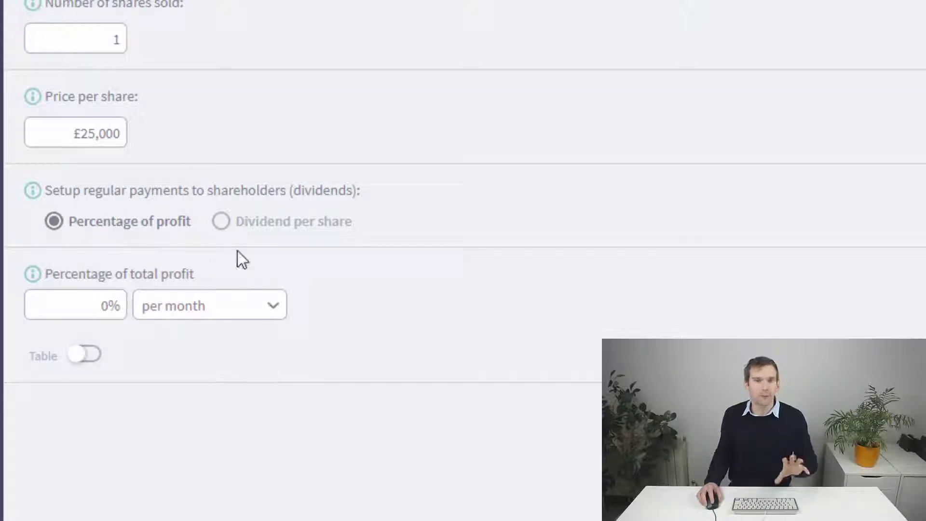
click(225, 224)
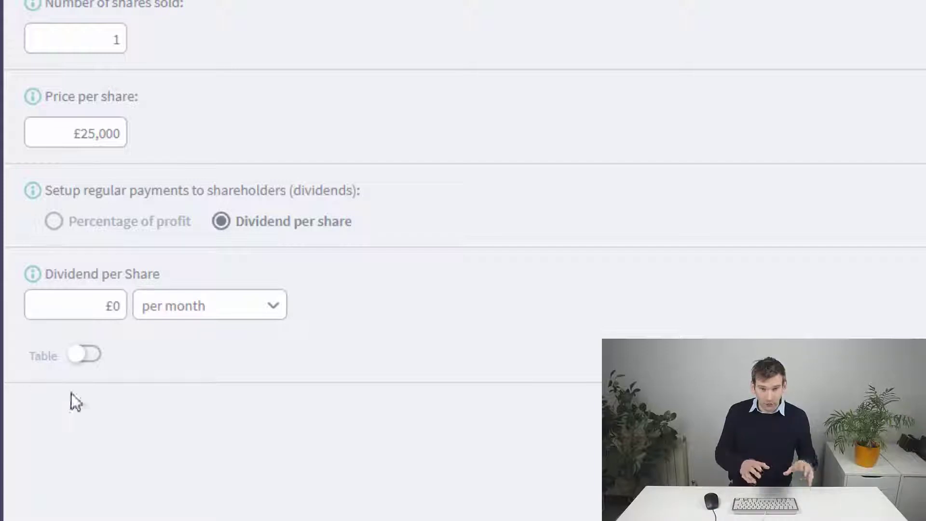
click(85, 353)
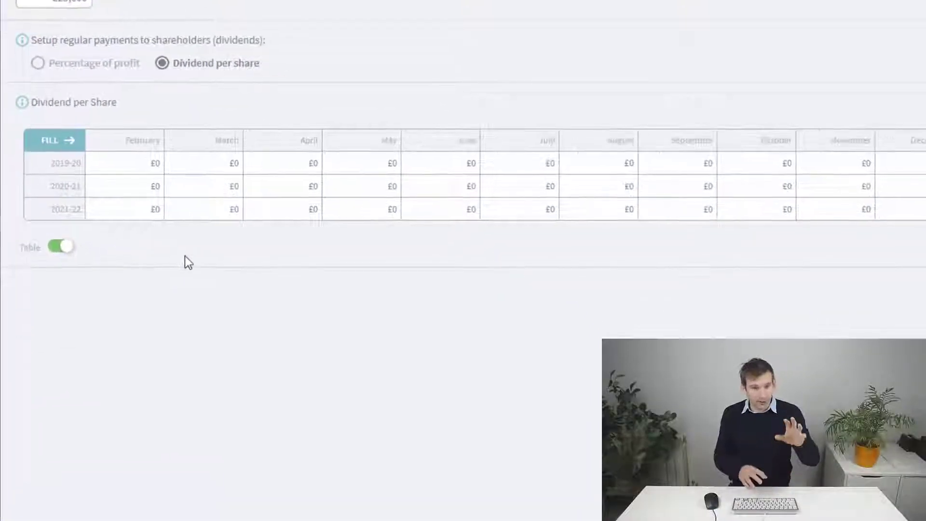
click(118, 208)
click(132, 168)
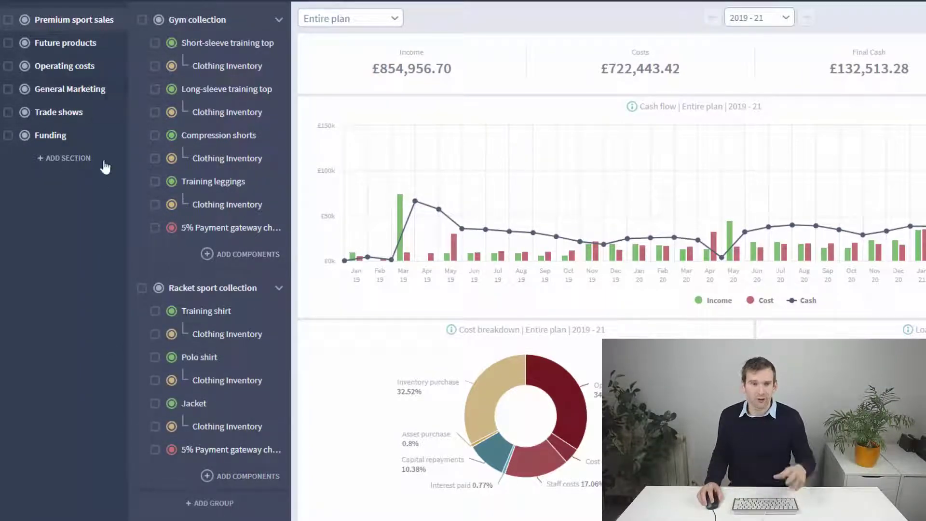
Step: Expand Operating costs, Funding and Premium sport sales, then view the Cashflow report
click(102, 72)
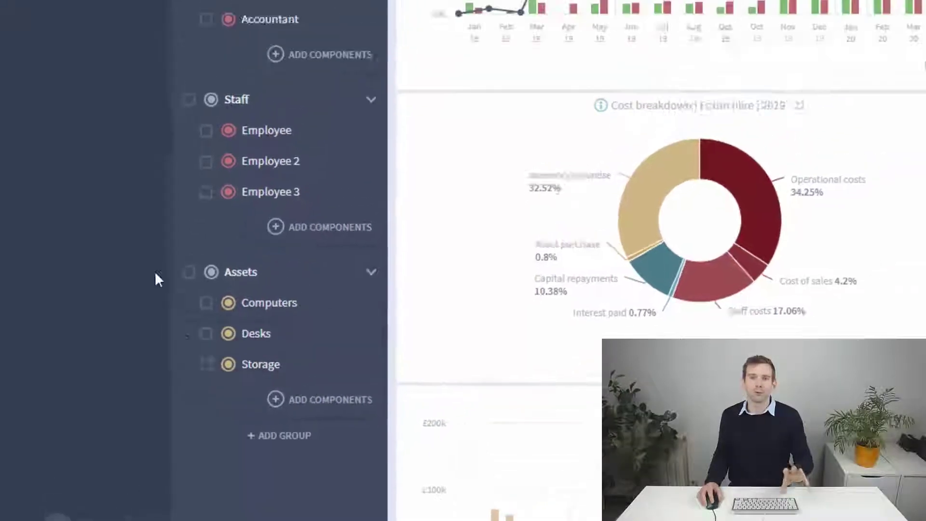
click(50, 154)
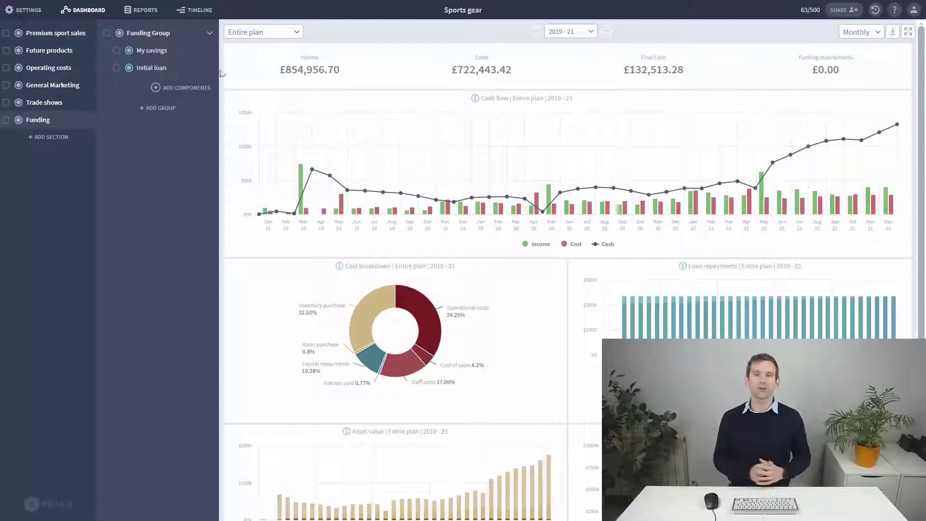
click(82, 34)
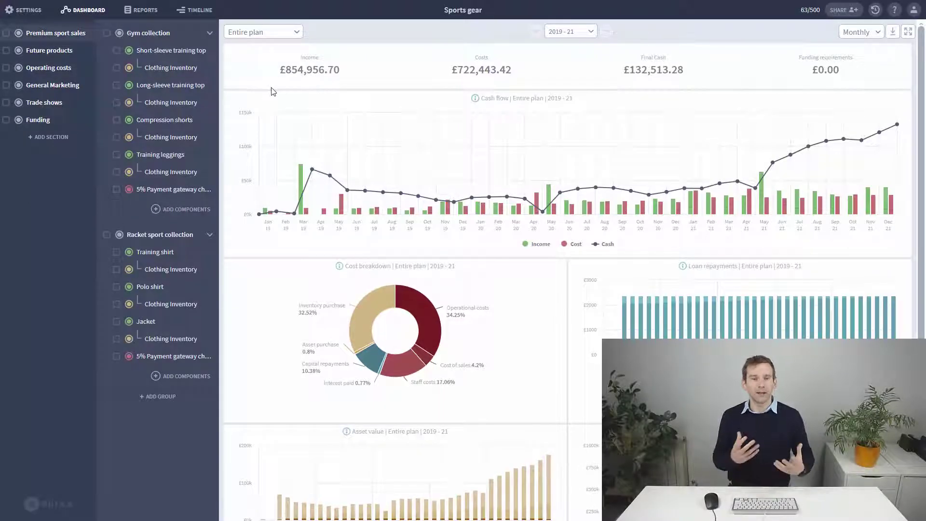
click(141, 10)
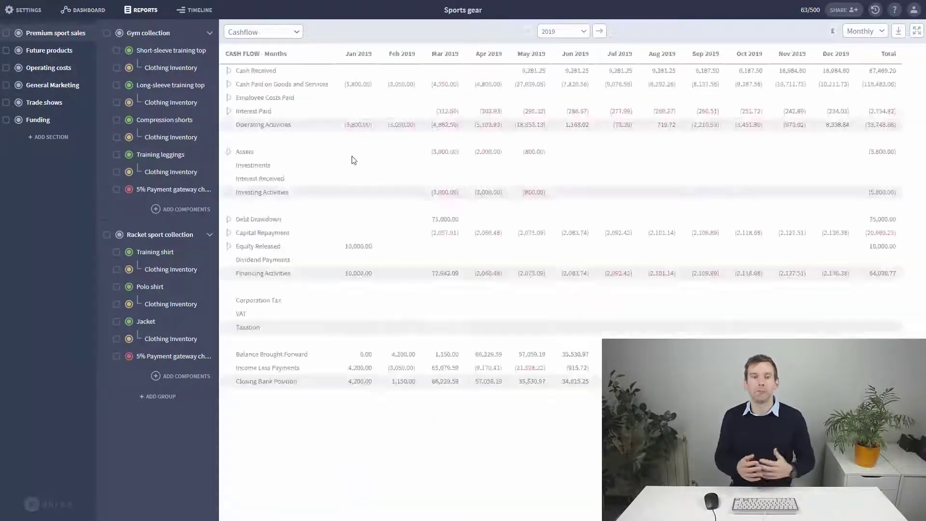